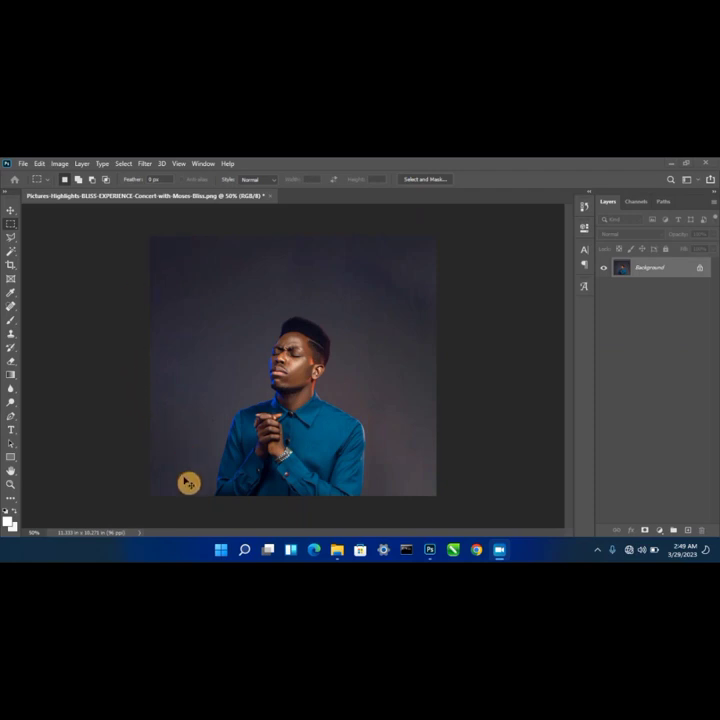
# Close the finished portrait document with Ctrl+W
pyautogui.hotkey('ctrl', 'w')
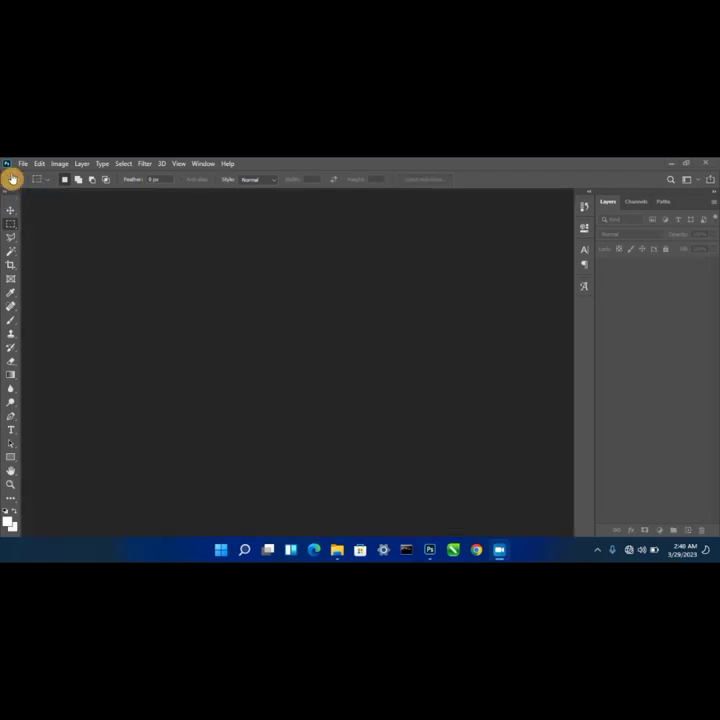
# Open the Desktop concert portrait PNG of the man in a blue shirt
pyautogui.click(20, 165)
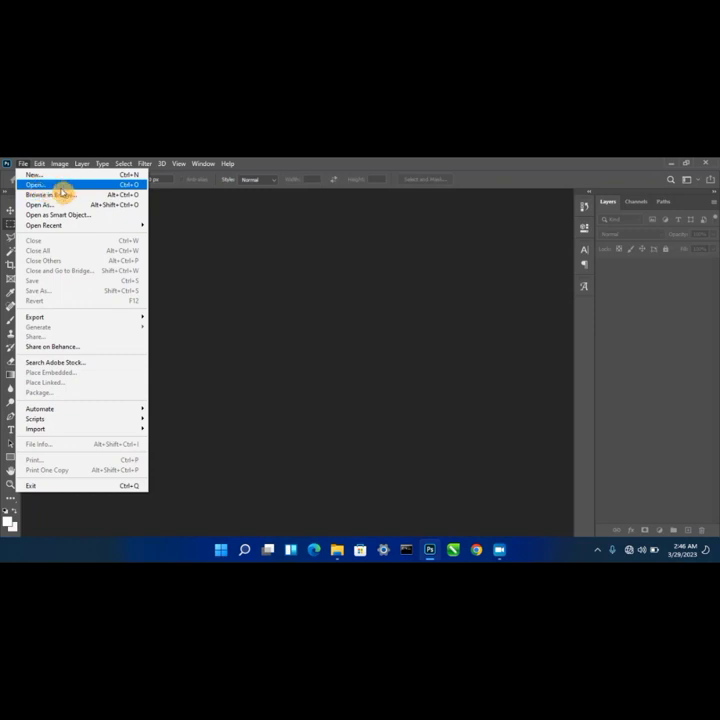
pyautogui.click(65, 188)
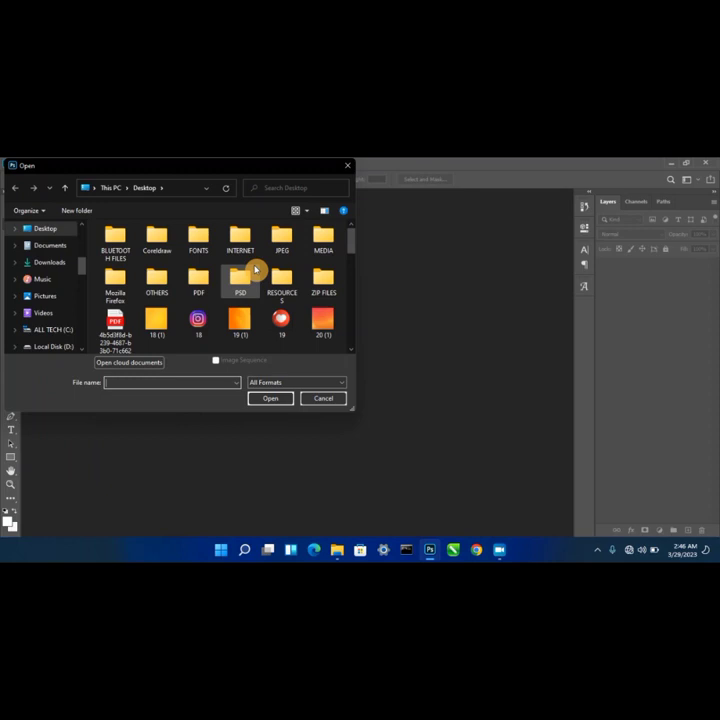
pyautogui.scroll(-5, 255, 270)
pyautogui.scroll(-5, 255, 270)
pyautogui.scroll(-5, 255, 270)
pyautogui.scroll(-3, 252, 272)
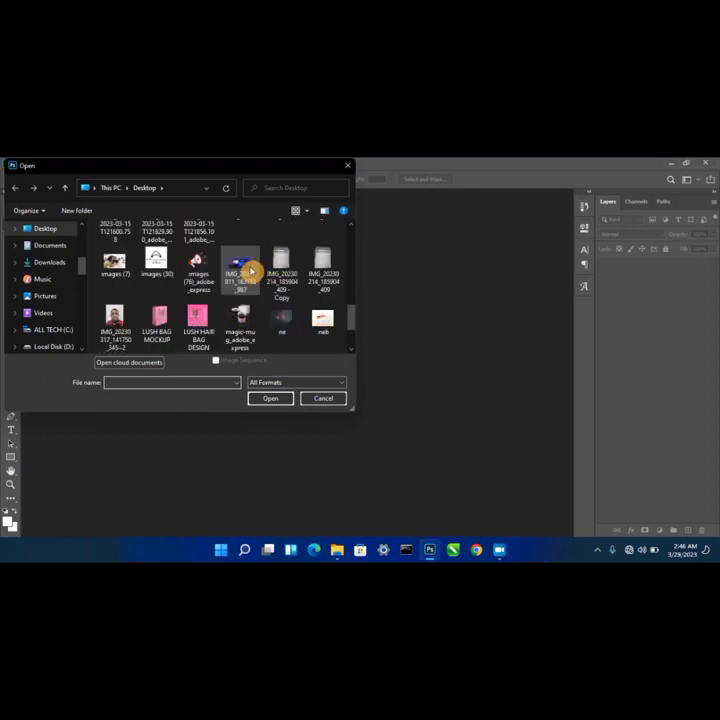
pyautogui.scroll(-2, 252, 272)
pyautogui.click(240, 260)
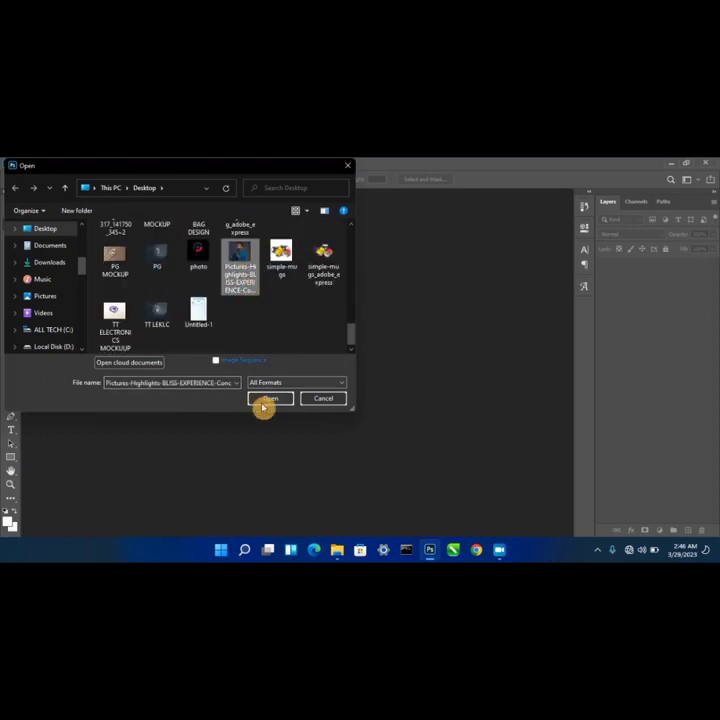
pyautogui.click(260, 400)
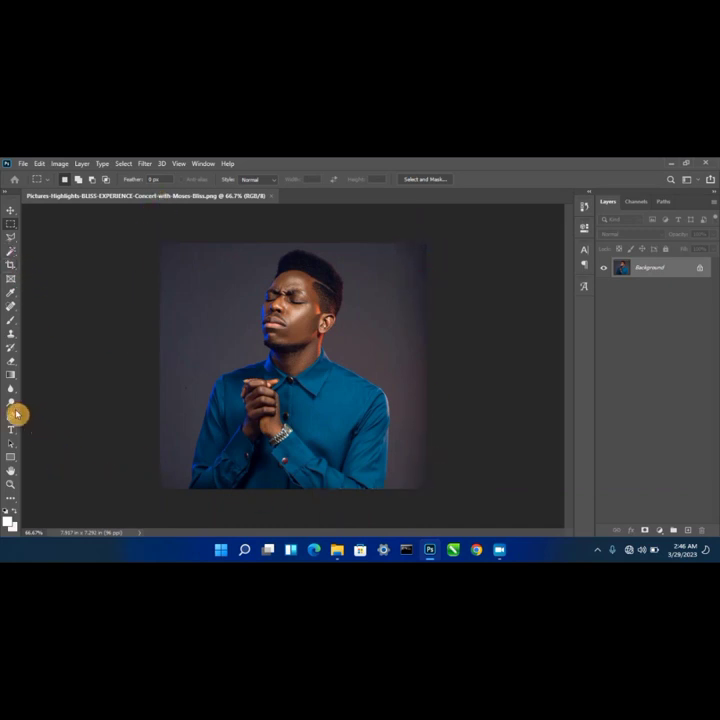
# Crop outward to extend the canvas above and on both sides of the portrait
pyautogui.click(10, 267)
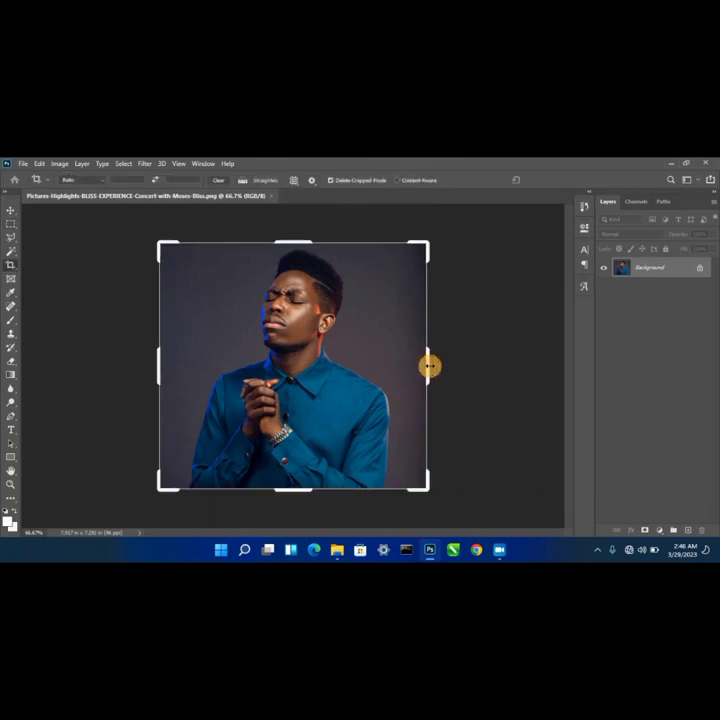
pyautogui.moveTo(423, 367); pyautogui.dragTo(482, 364)
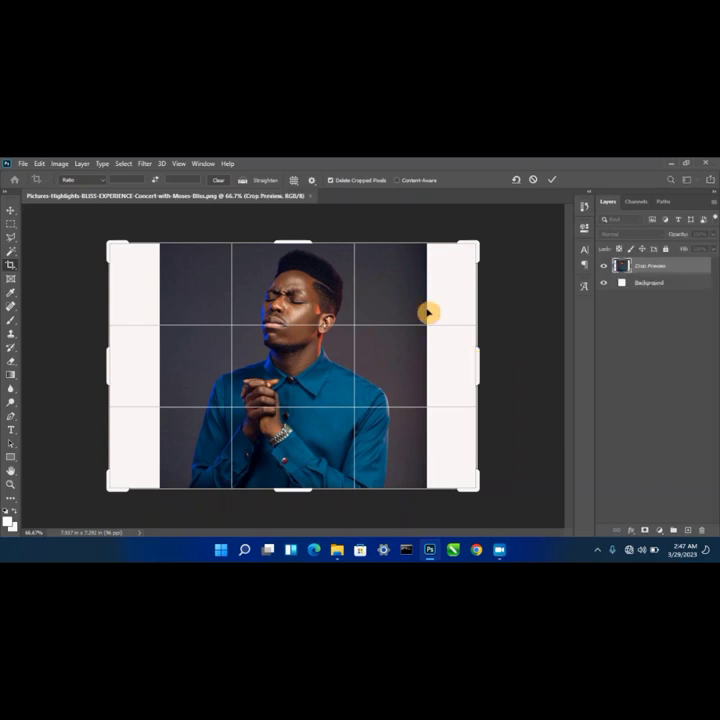
pyautogui.moveTo(297, 242); pyautogui.dragTo(307, 210)
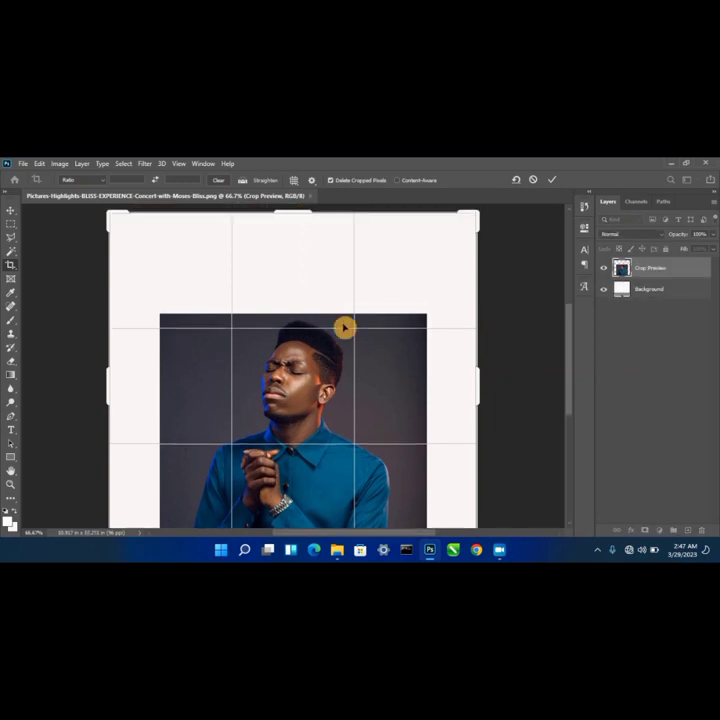
pyautogui.hotkey('ctrl', '-')
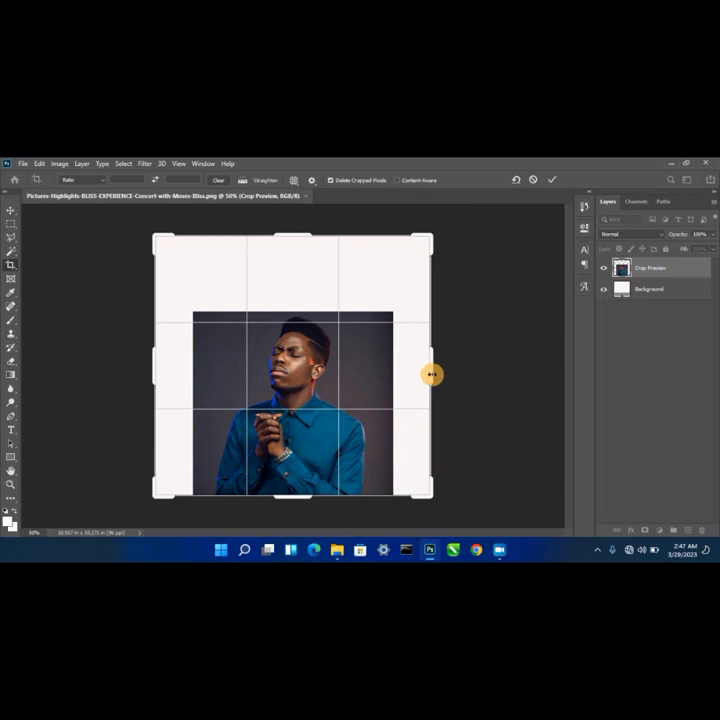
pyautogui.moveTo(432, 374); pyautogui.dragTo(437, 376)
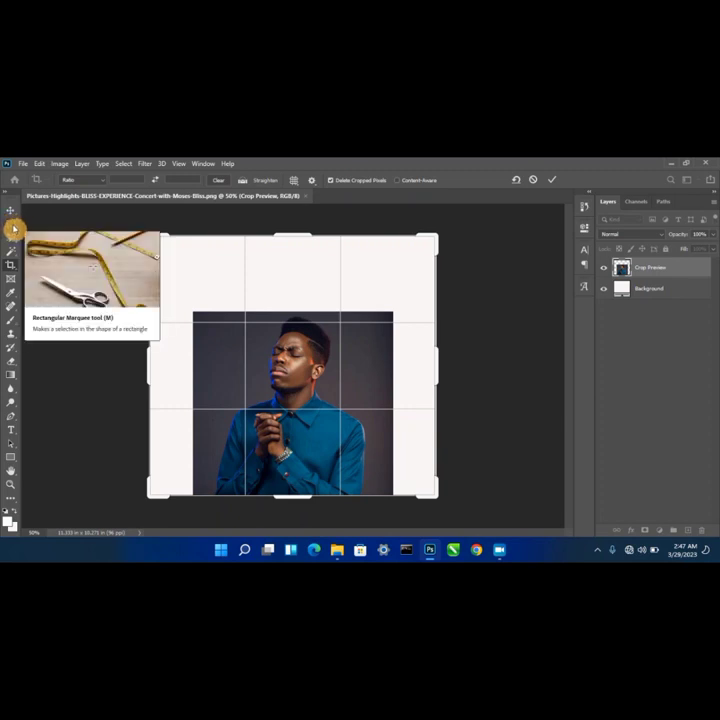
pyautogui.click(14, 229)
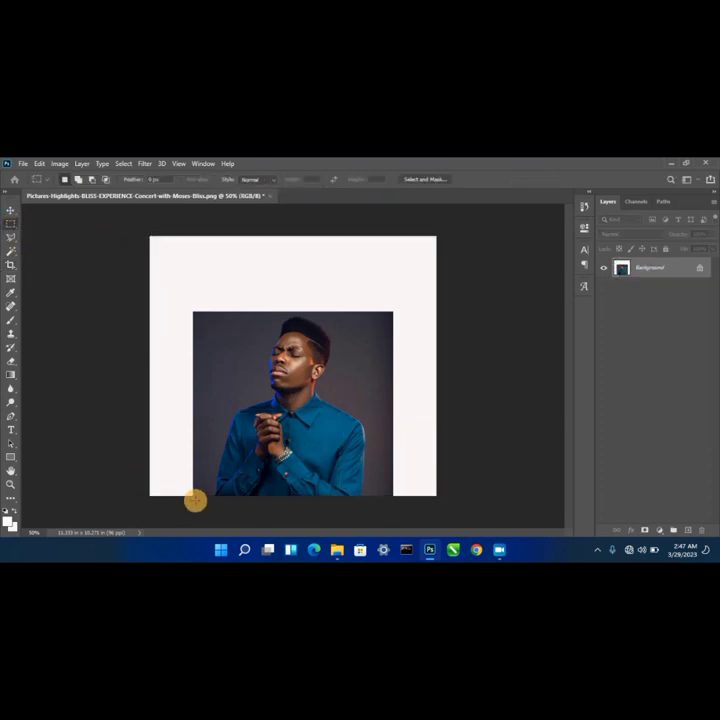
# Select the left, top and right white margin strips together with rectangular marquees
pyautogui.moveTo(191, 496); pyautogui.dragTo(71, 219)
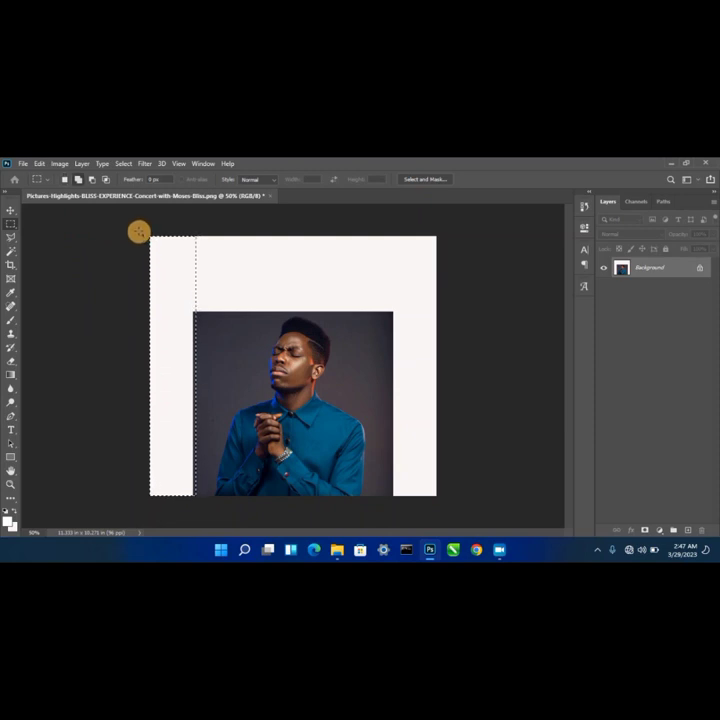
pyautogui.moveTo(138, 231)
pyautogui.mouseDown()
pyautogui.moveTo(316, 305)
pyautogui.moveTo(385, 316)
pyautogui.moveTo(443, 314)
pyautogui.mouseUp()
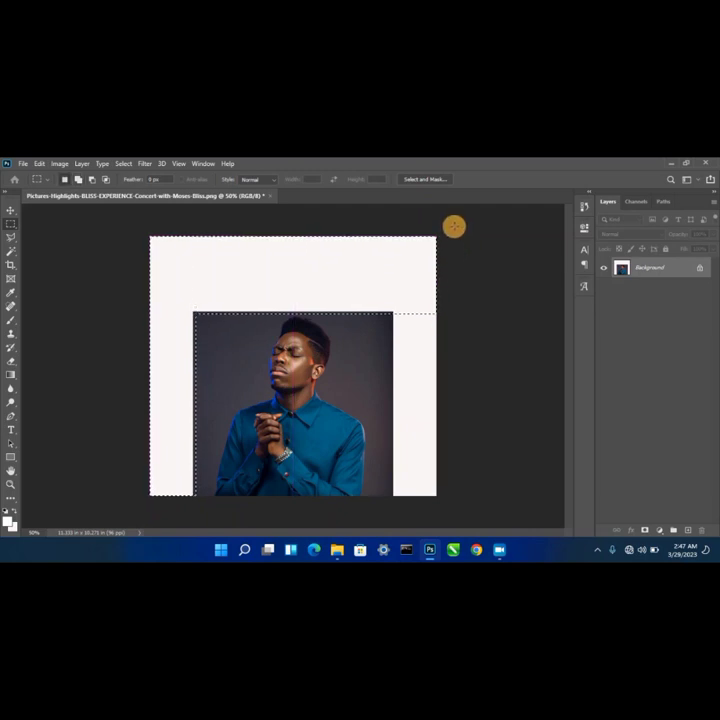
pyautogui.moveTo(436, 236)
pyautogui.mouseDown()
pyautogui.moveTo(383, 497)
pyautogui.moveTo(371, 519)
pyautogui.mouseUp()
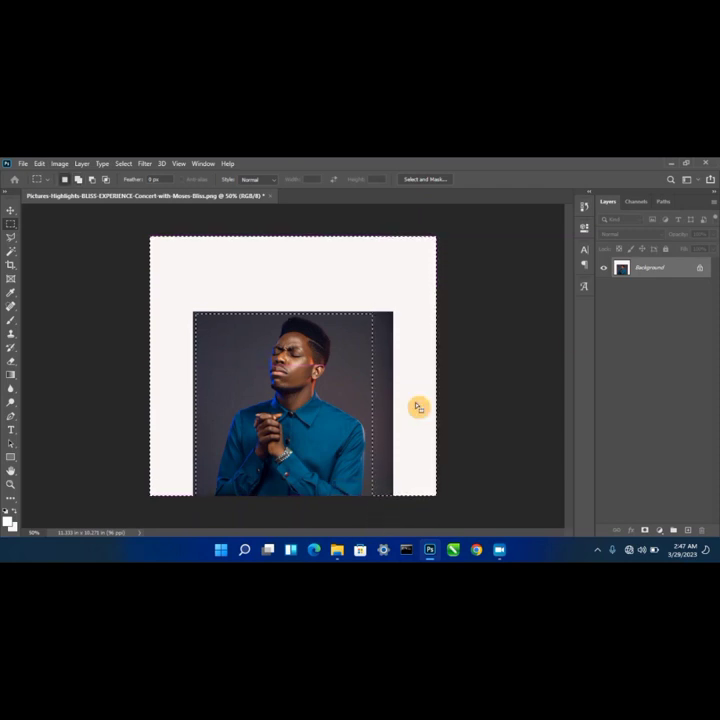
# Fill the selected margins using Content-Aware contents with Color Adaptation on
pyautogui.click(40, 165)
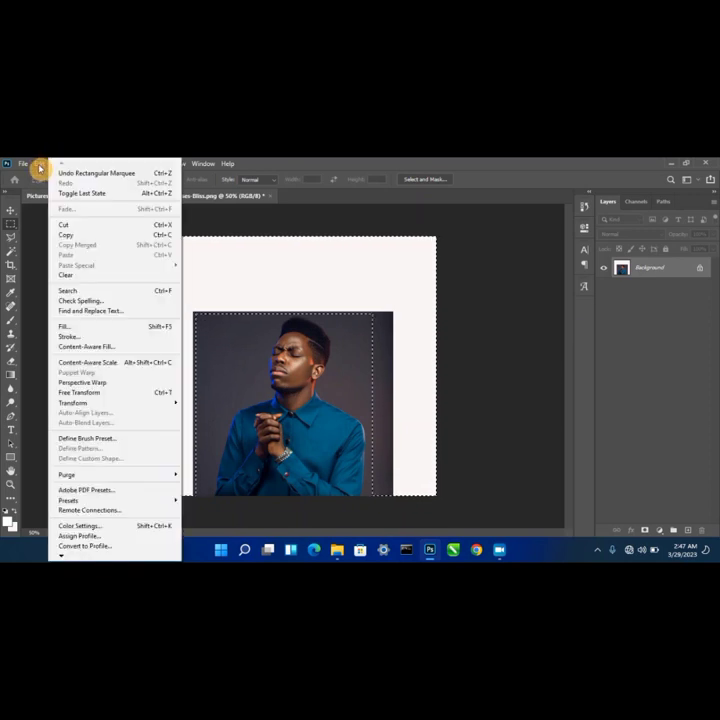
pyautogui.click(99, 332)
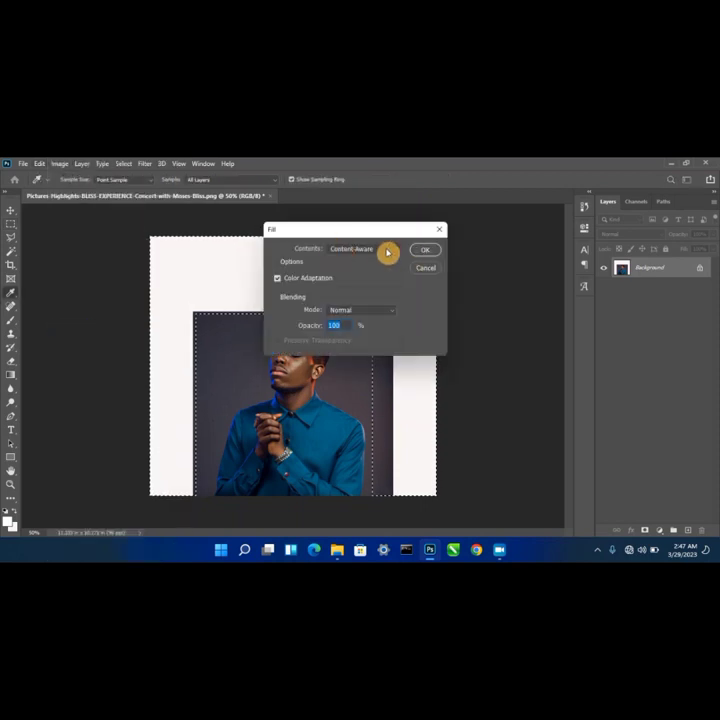
pyautogui.click(390, 251)
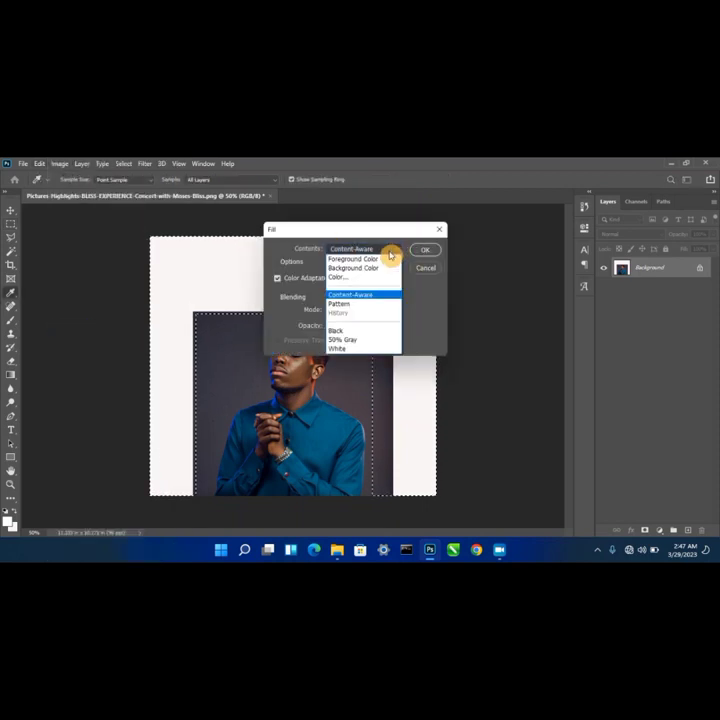
pyautogui.click(365, 297)
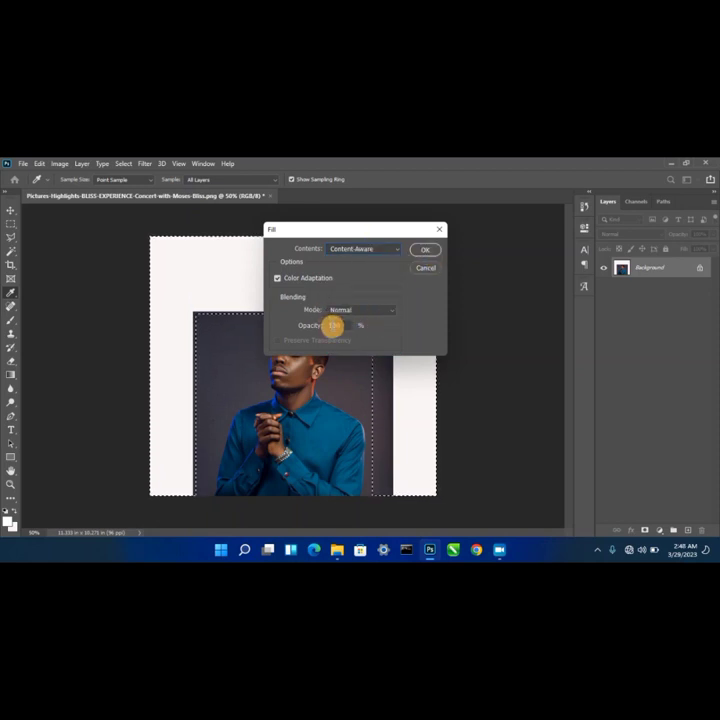
pyautogui.click(423, 252)
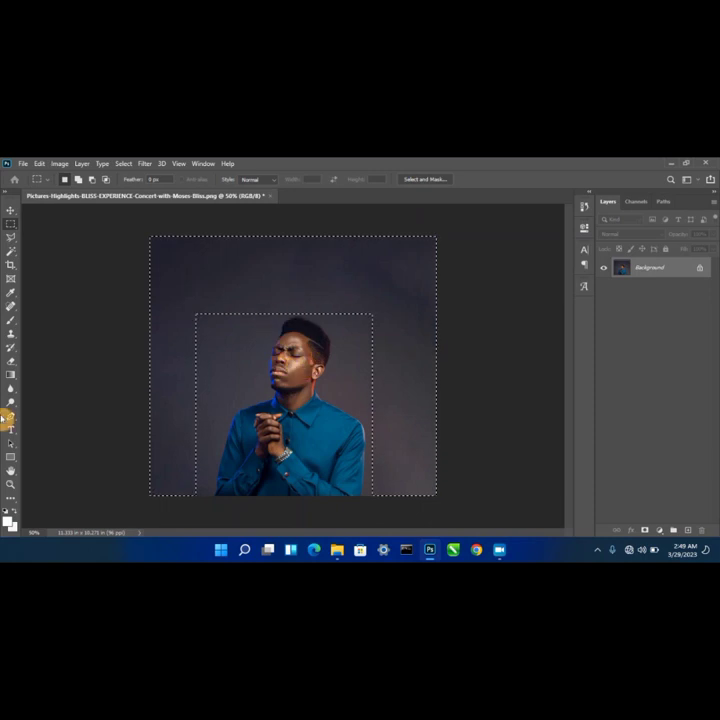
# Deselect the margins to reveal the continuous dark backdrop
pyautogui.click(124, 164)
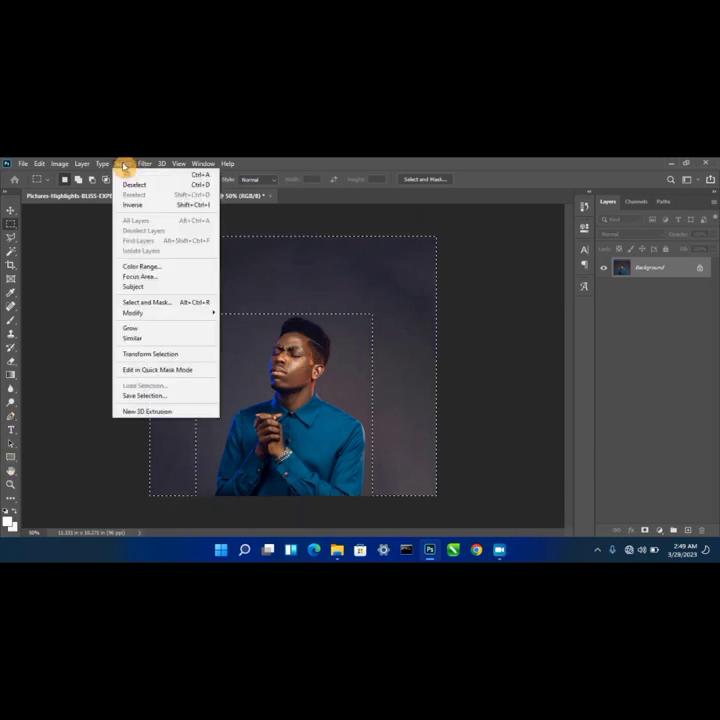
pyautogui.click(134, 185)
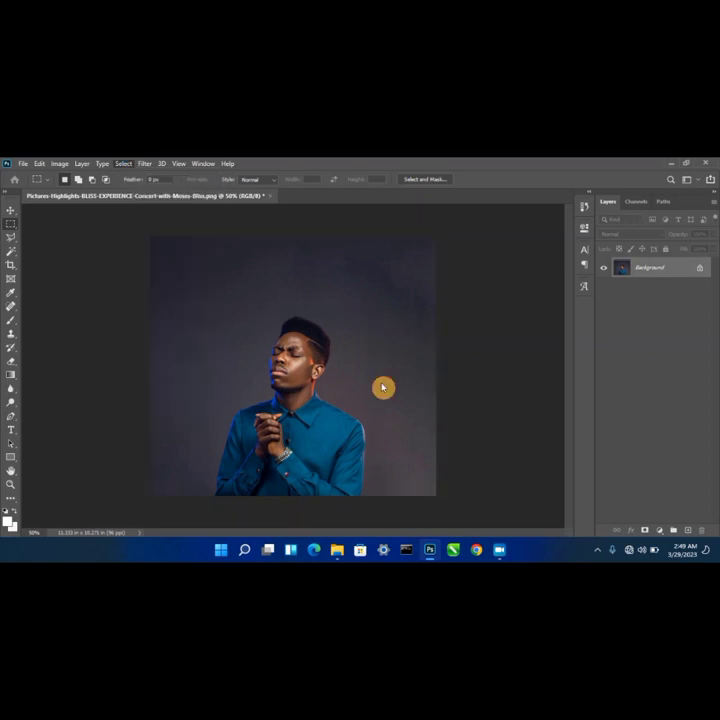